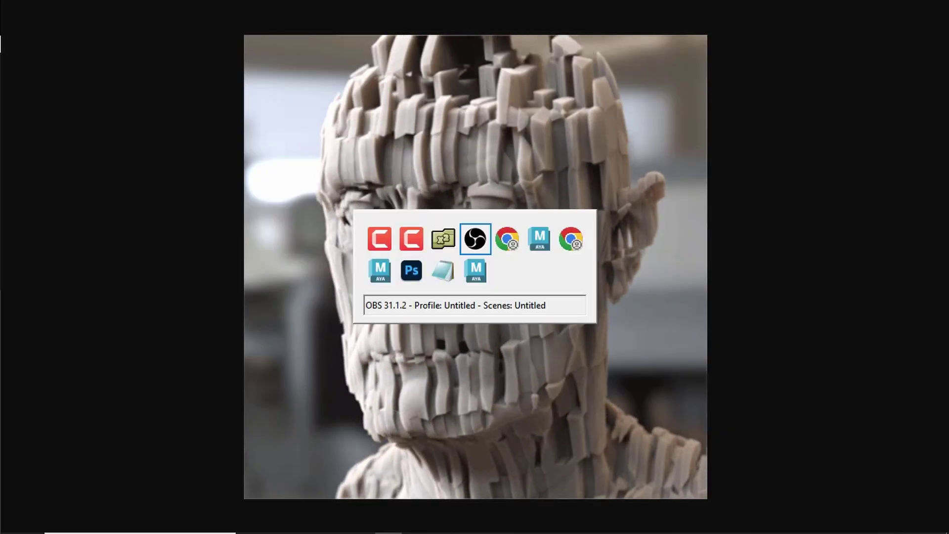
key("alt+Tab")
key("alt+Tab")
key("alt+Tab")
key("alt+Tab")
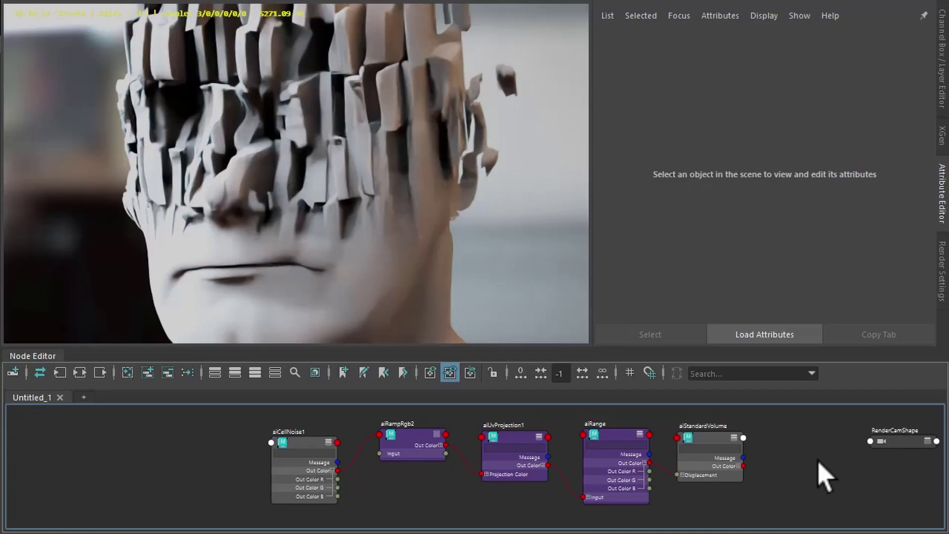
Step: Inspect aiRampRgb2 in the finished glitch-head scene, then return to the plain-head session
scroll(841, 482, "up", 4)
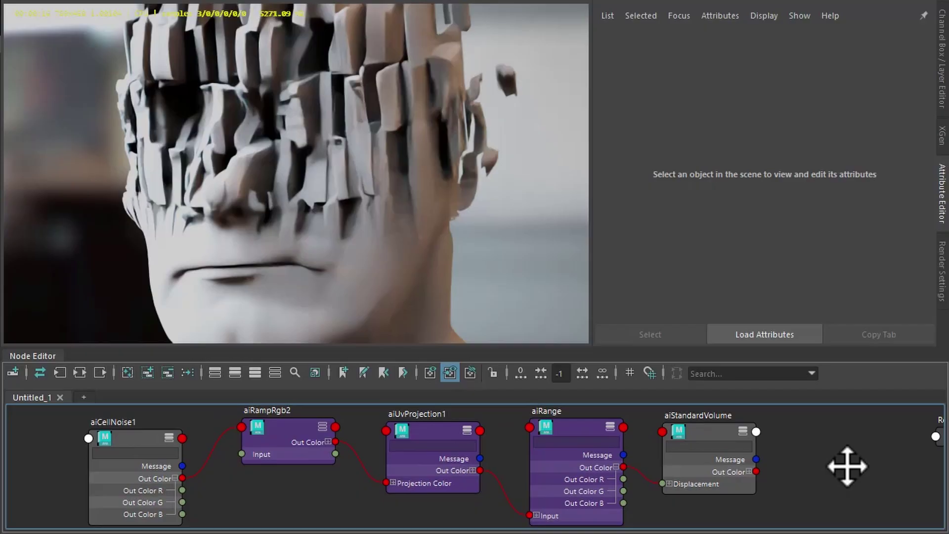
left_click_drag(287, 438, 287, 441)
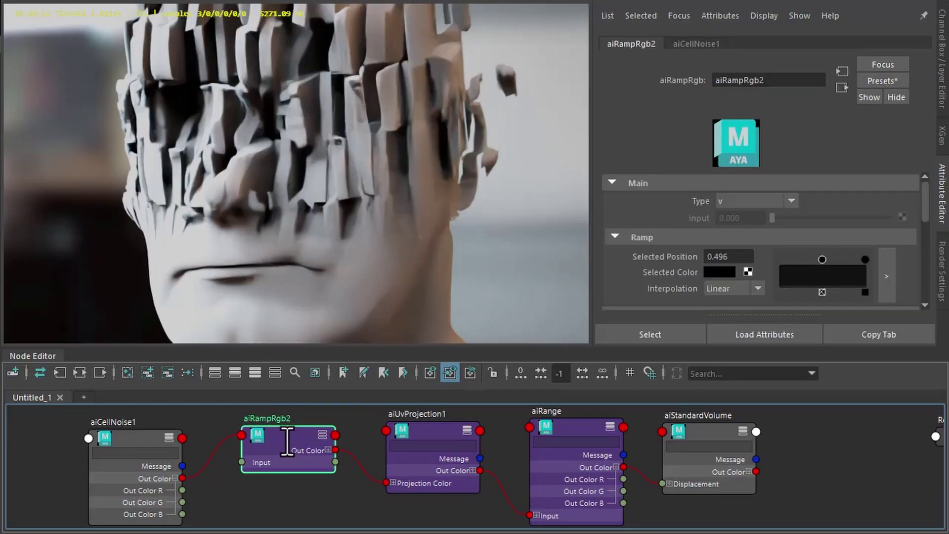
key("alt+Tab")
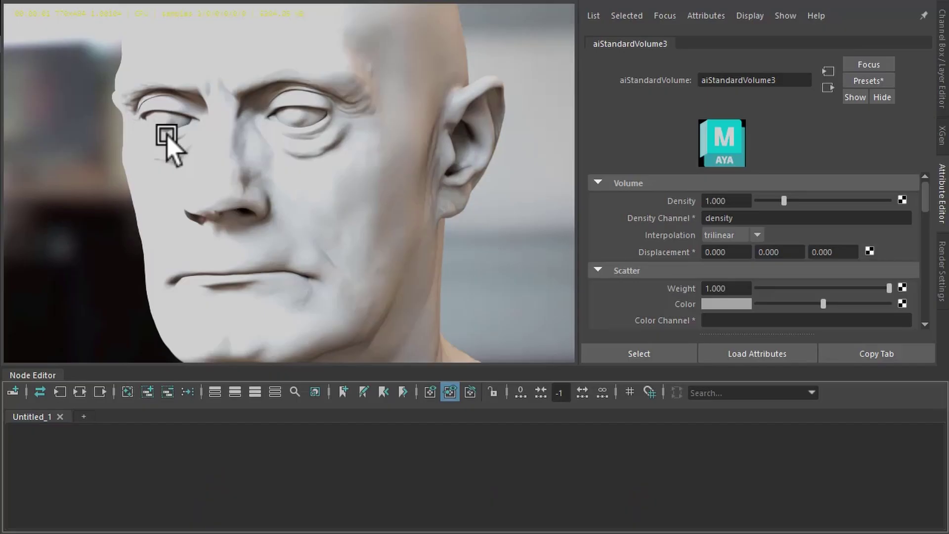
Step: Set the head mesh's Arnold volume Step Size and Volume Padding to 0.1
left_click(476, 267)
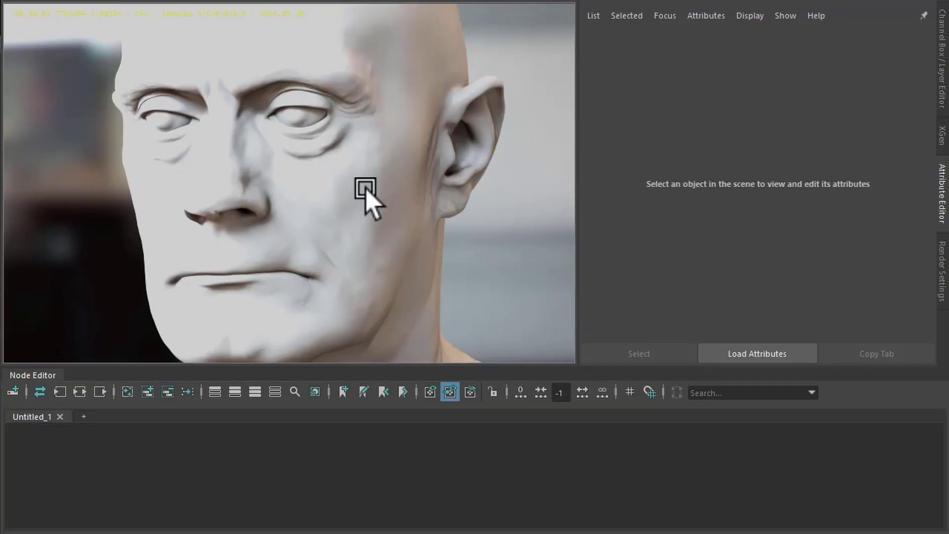
left_click(368, 191)
scroll(625, 195, "up", 10)
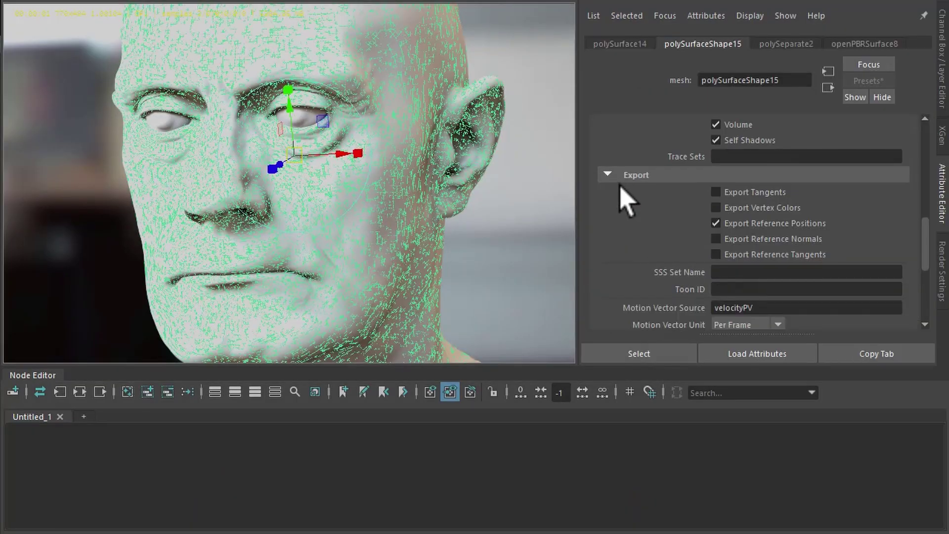
scroll(632, 230, "down", 12)
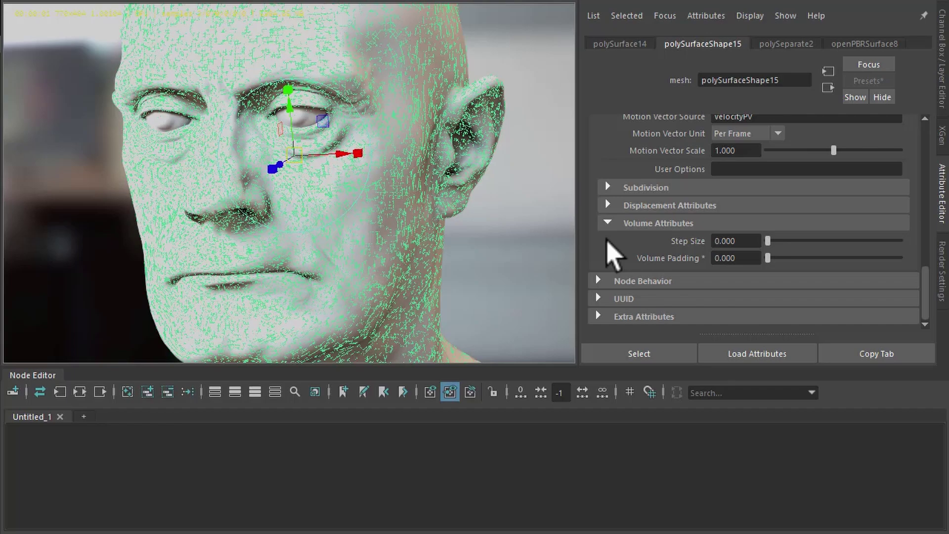
left_click(743, 241)
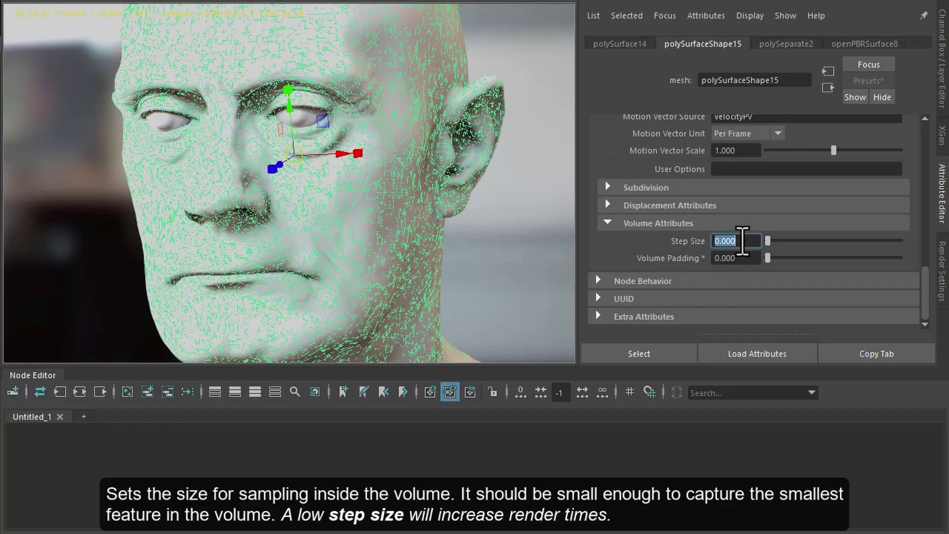
key("Tab")
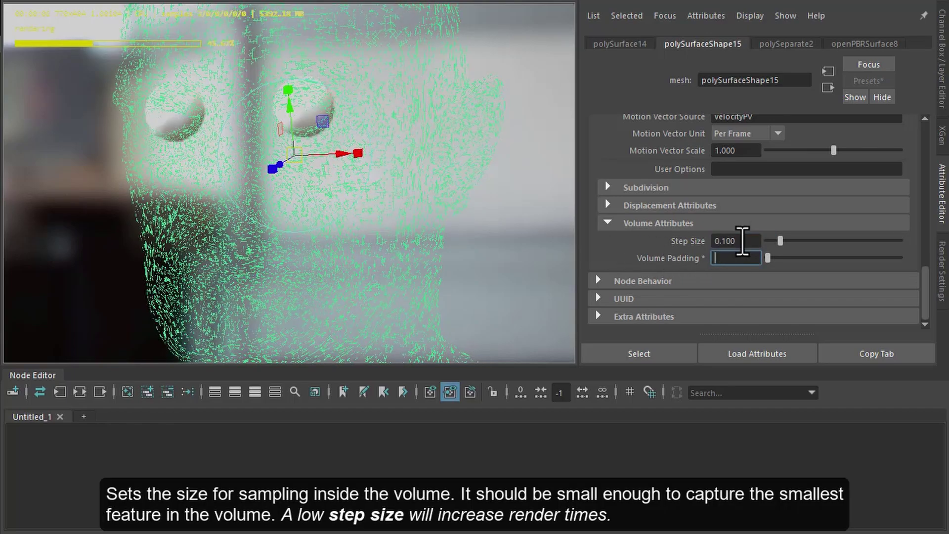
type(".1")
key("Tab")
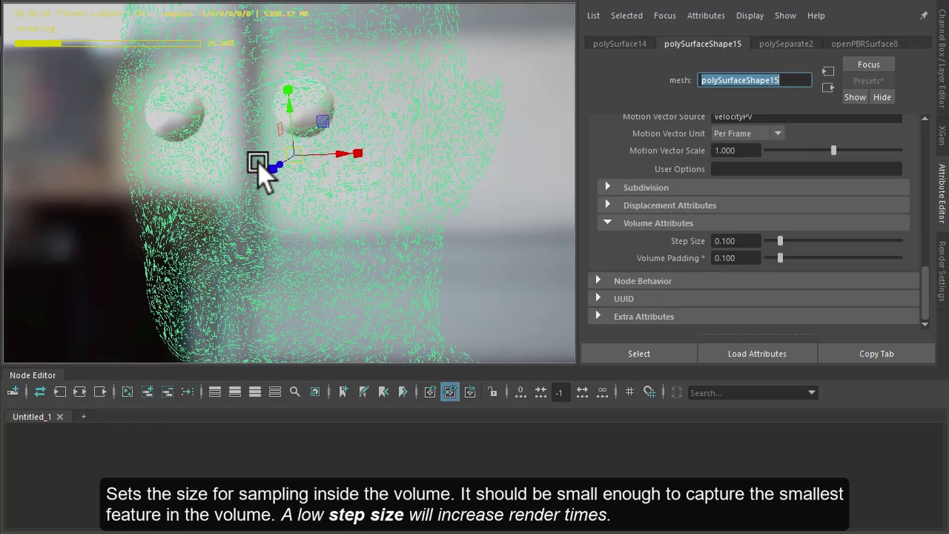
Step: Give the eye mesh the same 0.1 volume Step Size and Volume Padding
left_click(169, 121)
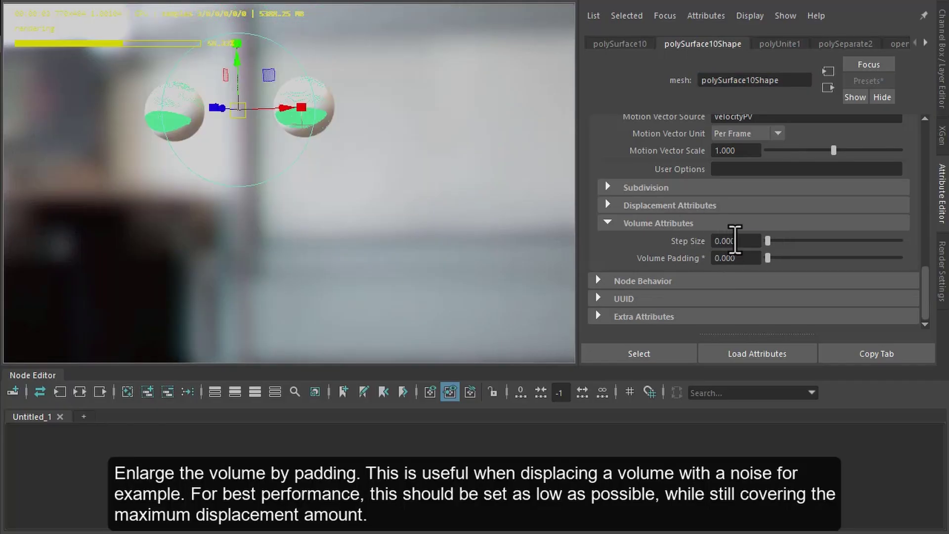
type(".1")
key("Return")
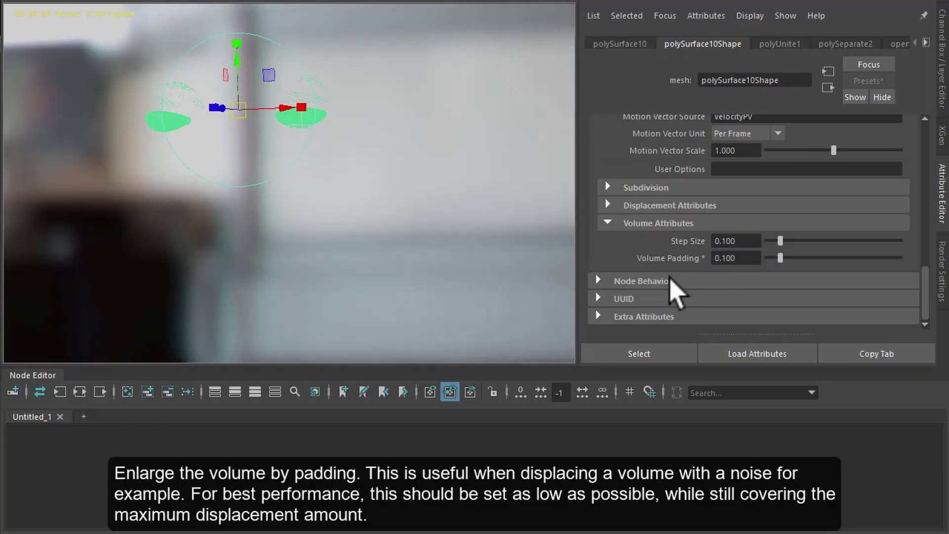
left_click(372, 174)
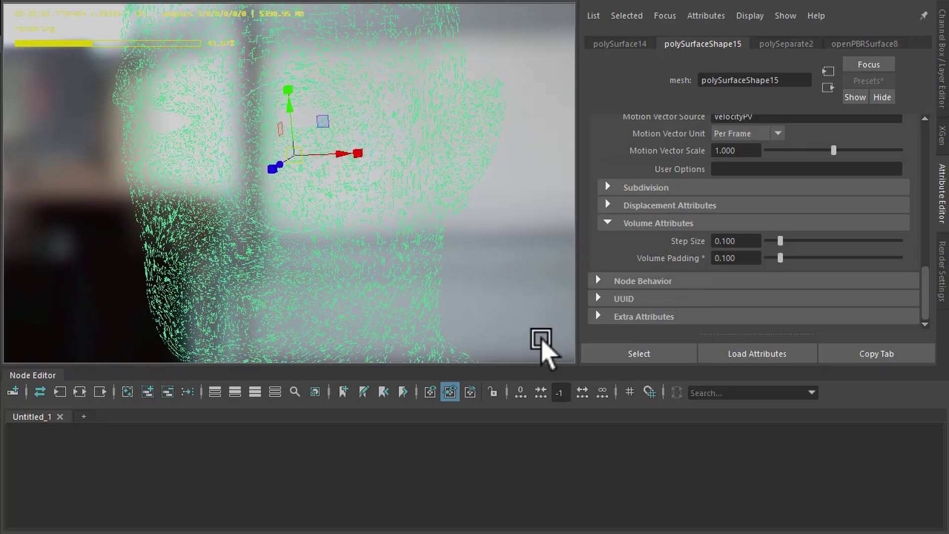
Step: Create an aiStandardVolume node and assign it to the head mesh
left_click(704, 470)
key("Tab")
type("stan")
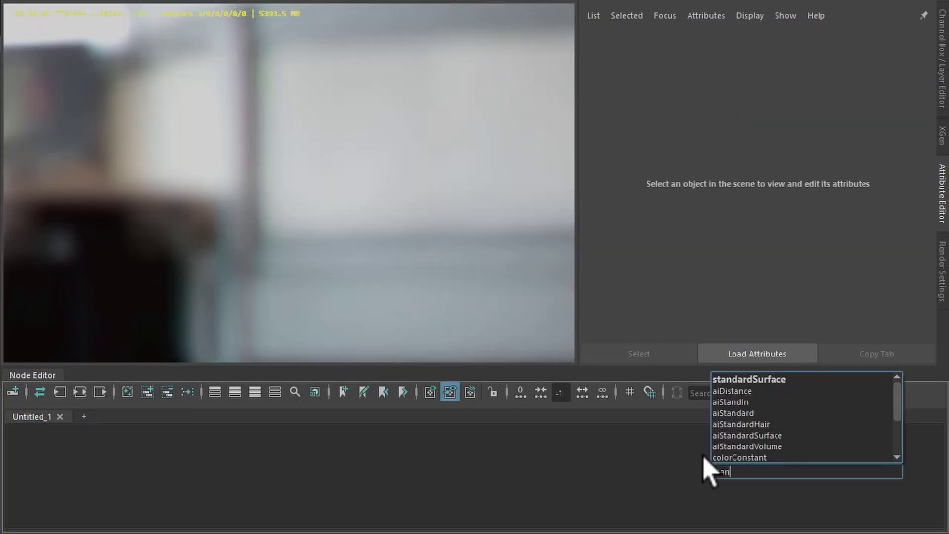
key("Down")
key("Down")
key("Down")
key("Down")
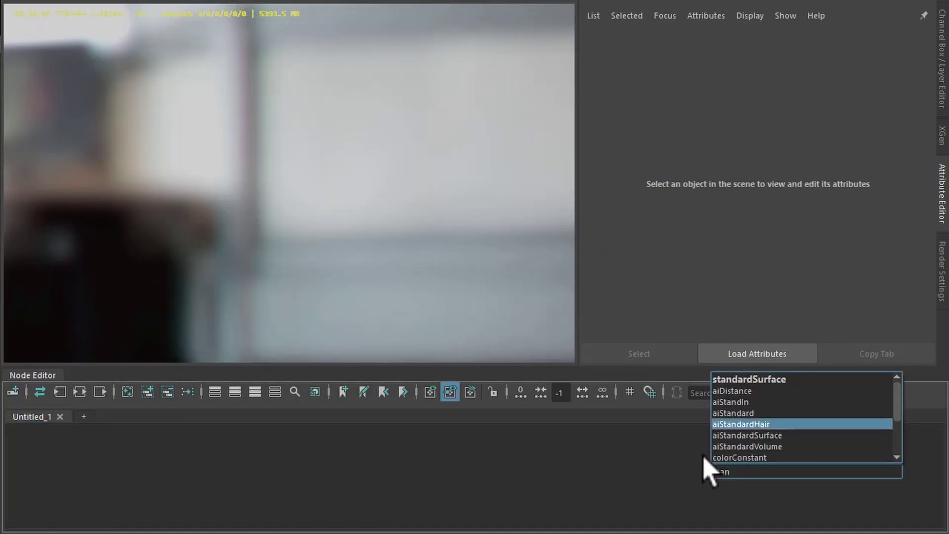
key("Down")
key("Down")
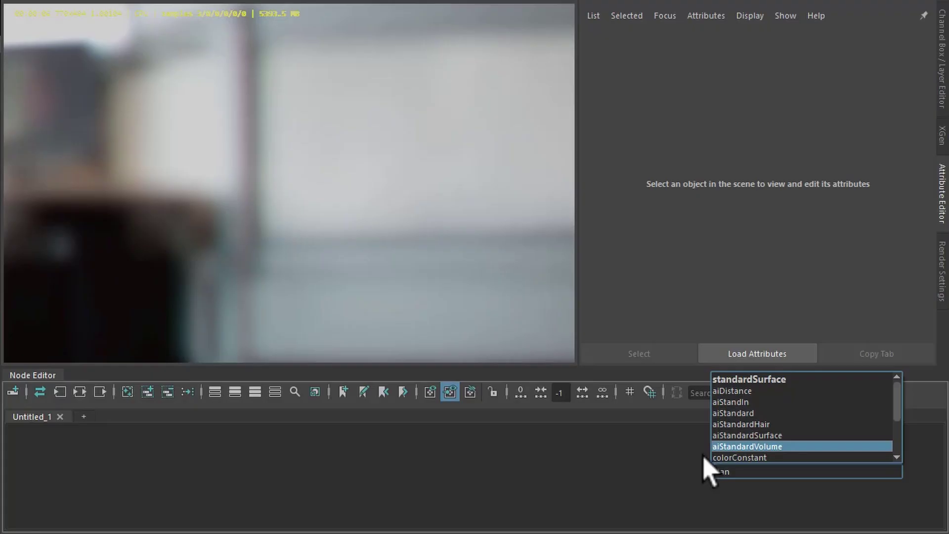
key("Return")
left_click_drag(333, 230, 420, 218)
right_click_drag(749, 490, 735, 224)
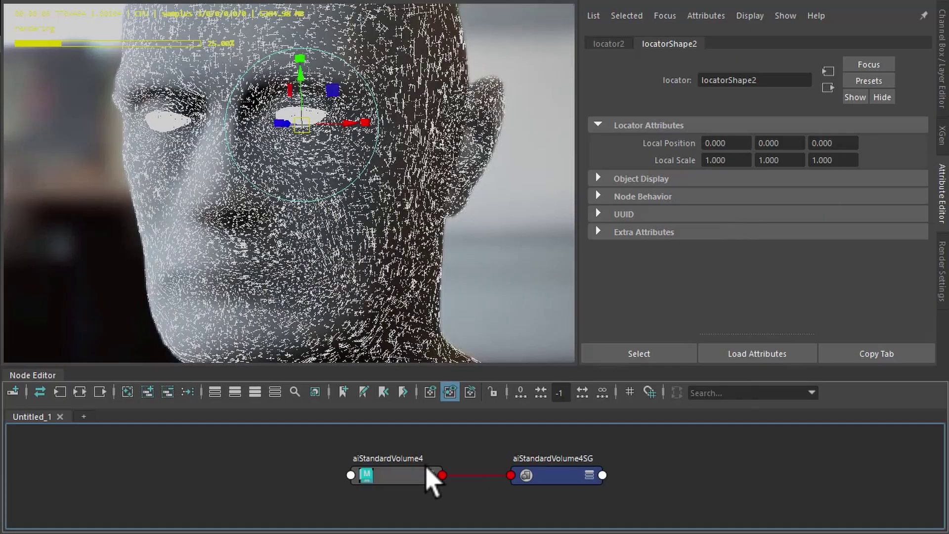
Step: Set aiStandardVolume4's Density to 10
left_click(400, 487)
middle_click_drag(401, 487, 701, 468, "alt")
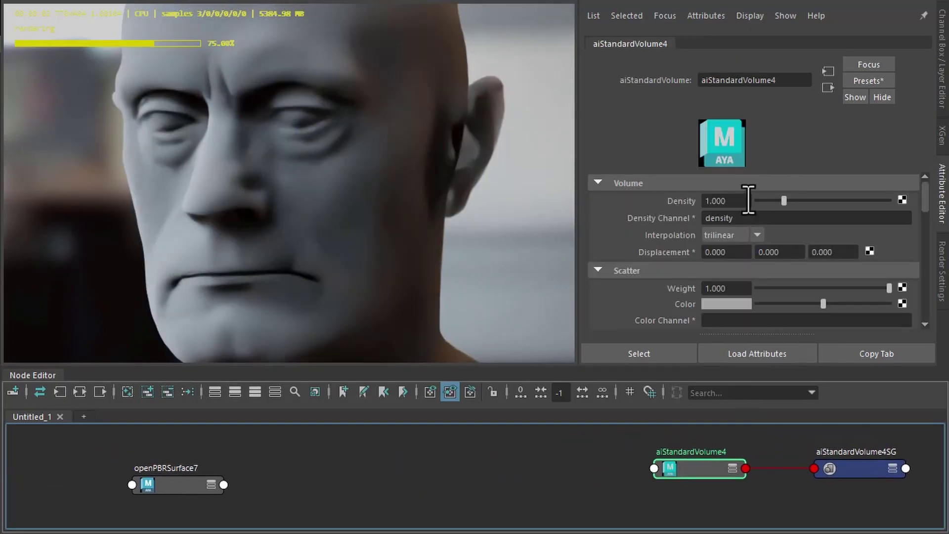
double_click(738, 201)
type("10")
key("Tab")
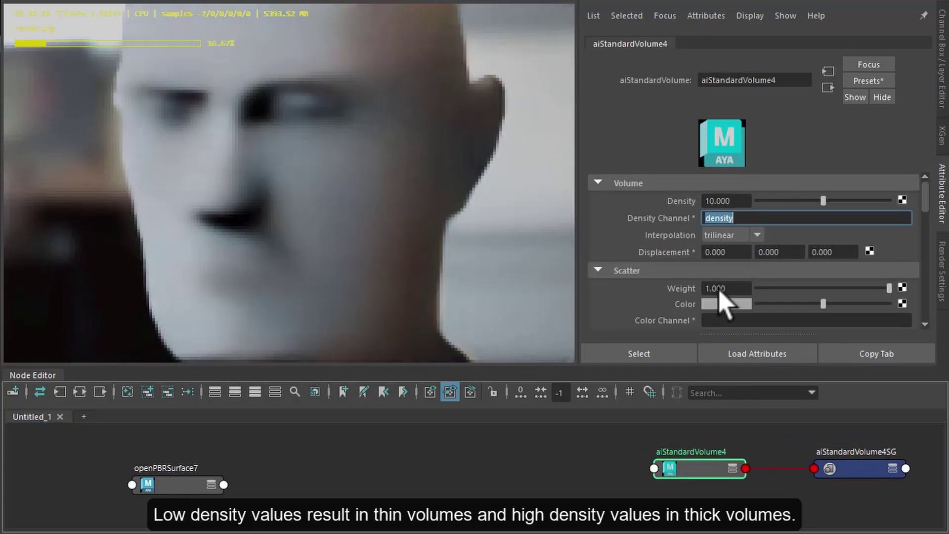
Step: Remove aiStandardVolume4SG and openPBRSurface7 from the node graph
left_click(869, 477)
left_click(168, 391)
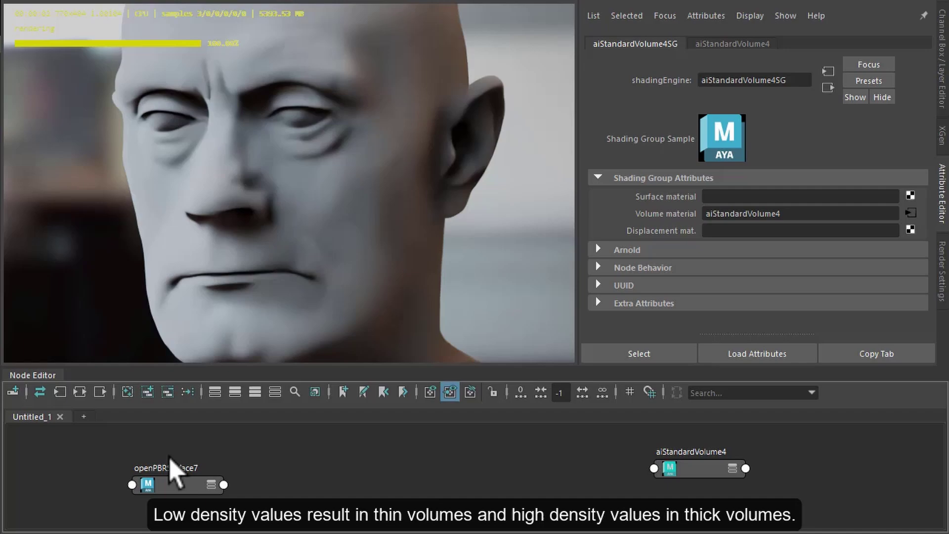
left_click(171, 482)
left_click(173, 393)
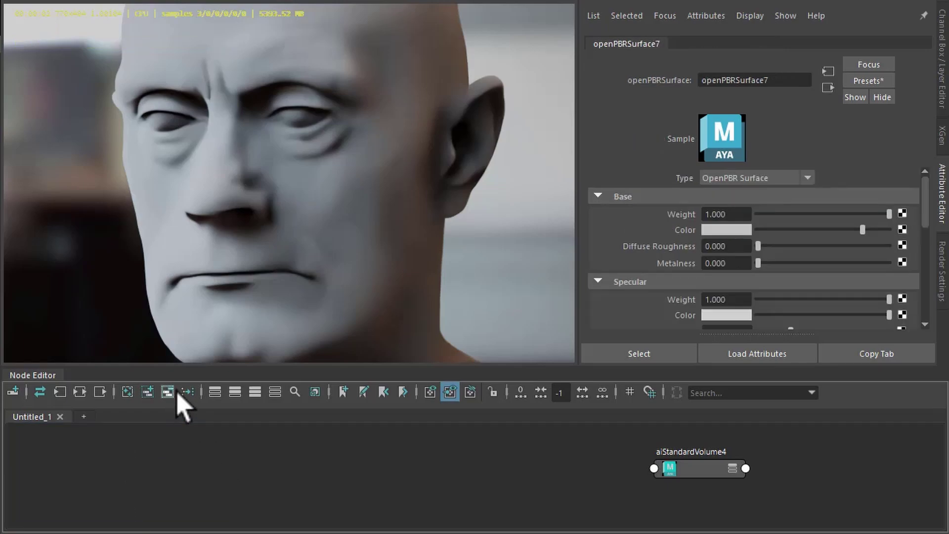
left_click(728, 469)
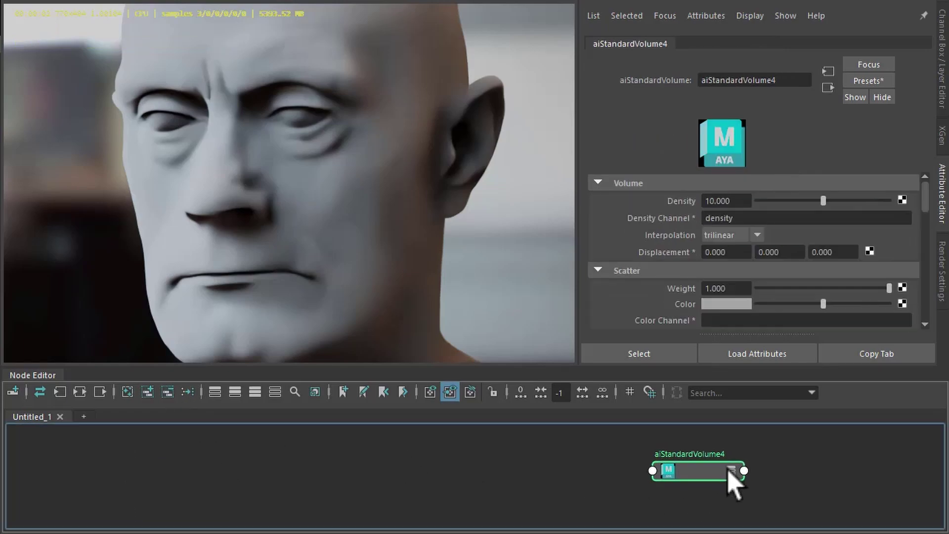
Step: Connect a new aiRange6 node to aiStandardVolume4's displacement
left_click(725, 468)
left_click_drag(725, 468, 856, 450)
middle_click_drag(856, 450, 872, 253)
left_click(870, 252)
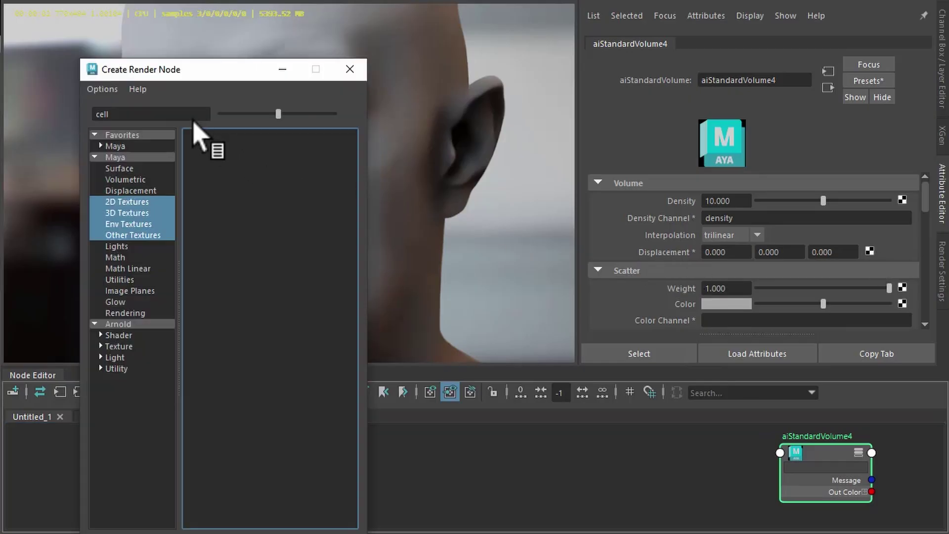
left_click(168, 118)
type("range")
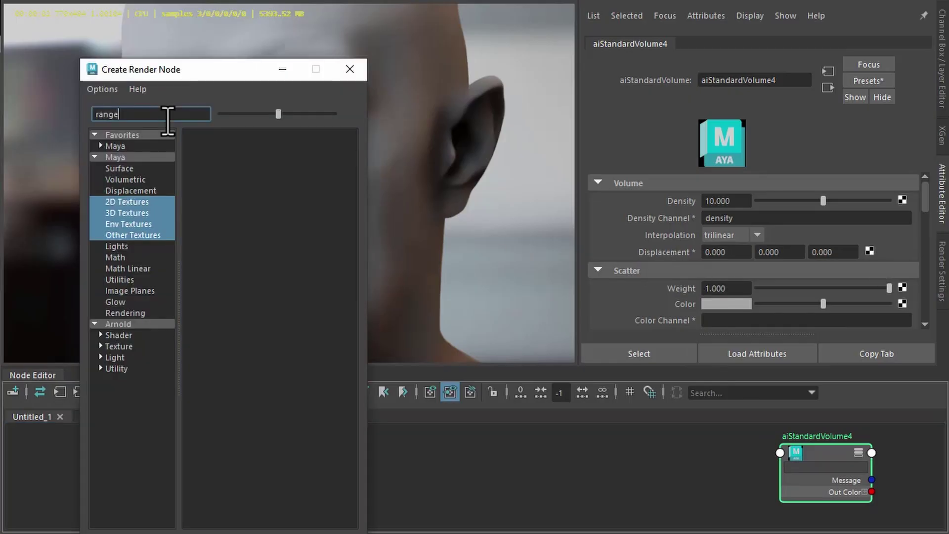
left_click(152, 323)
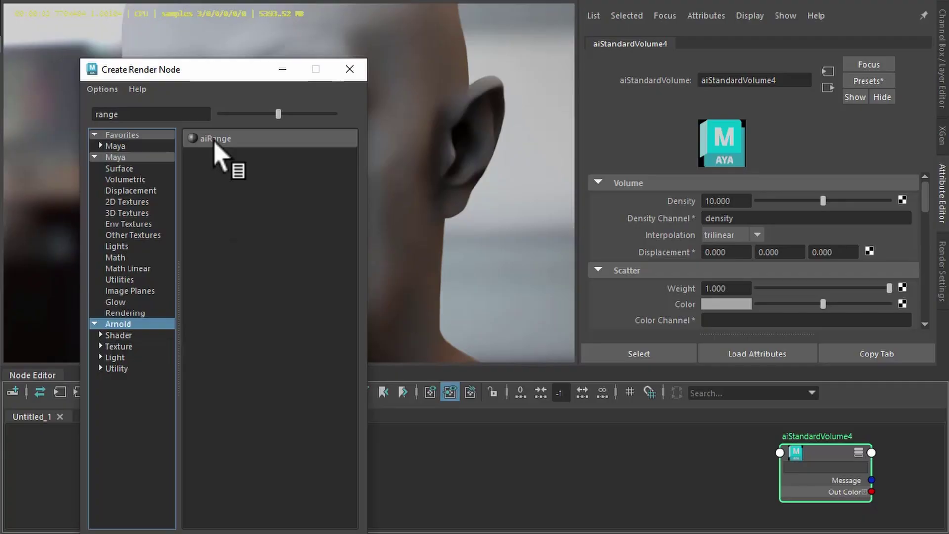
left_click(214, 142)
left_click_drag(336, 470, 702, 455)
Step: Feed aiRange6's Input from a new aiUvProjection2 node set to cubic projection
left_click(905, 181)
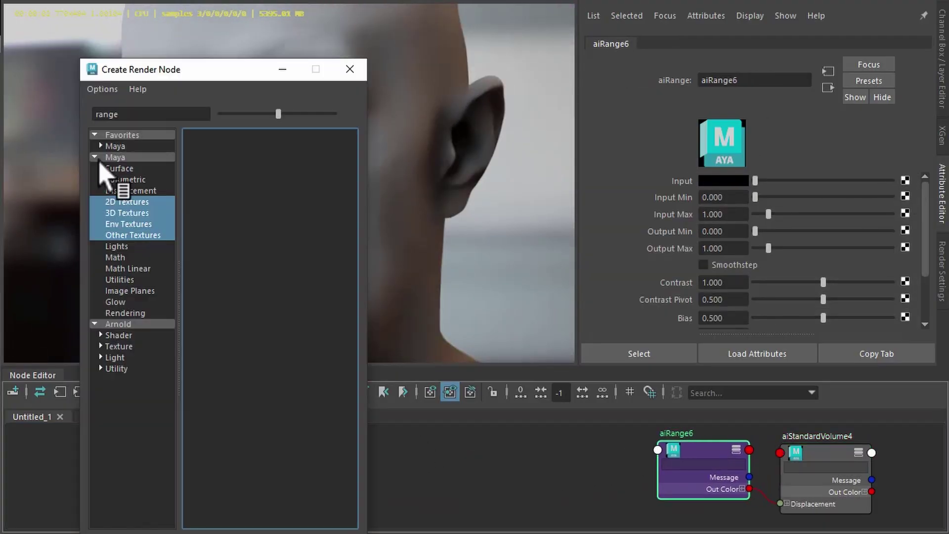
double_click(142, 114)
type("uvpr")
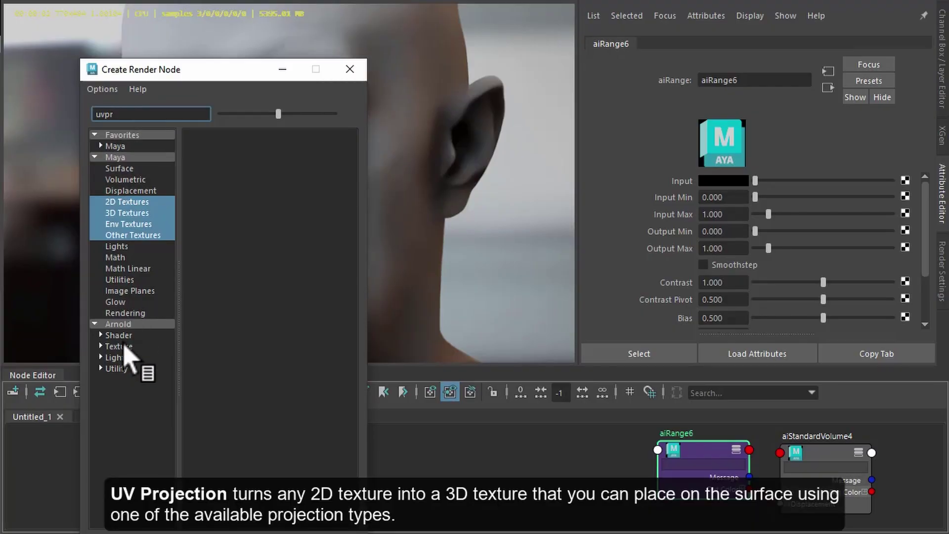
left_click(123, 324)
left_click(252, 139)
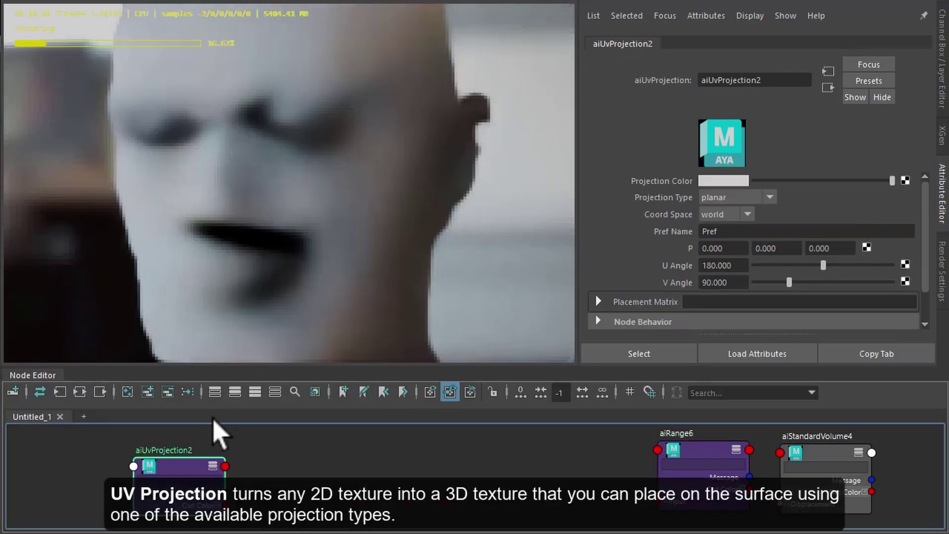
left_click_drag(166, 463, 550, 466)
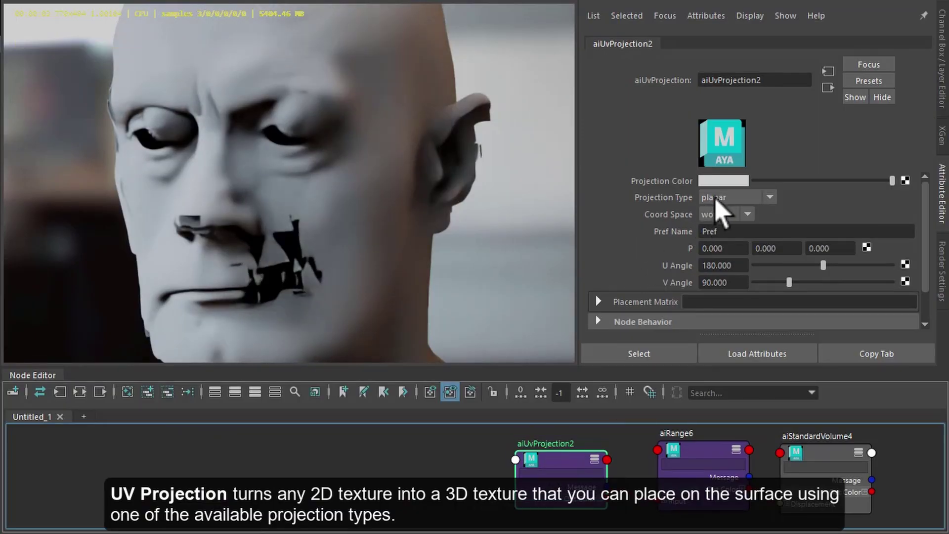
left_click(716, 198)
left_click(723, 273)
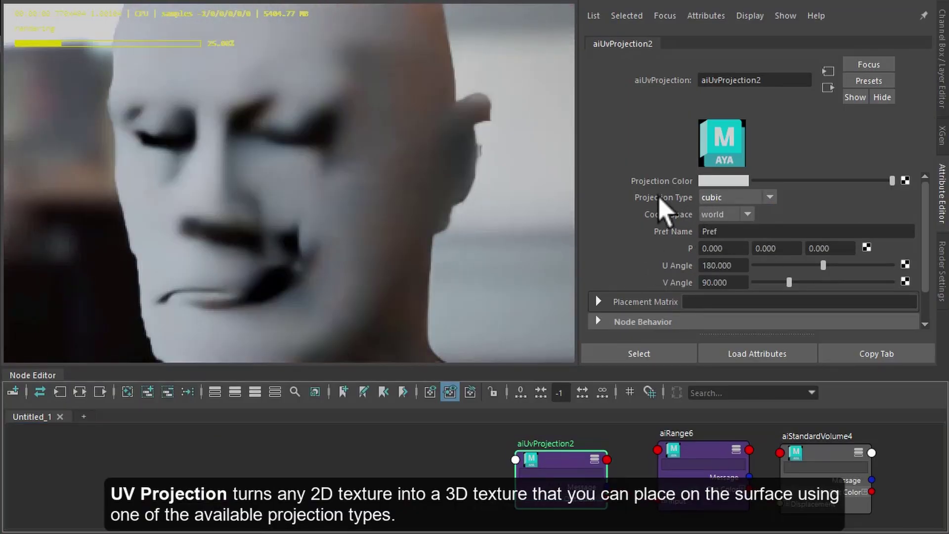
Step: Drive aiUvProjection2's Projection Color with a new aiRampRgb3 and select its white handle
left_click(905, 181)
type("uvpr")
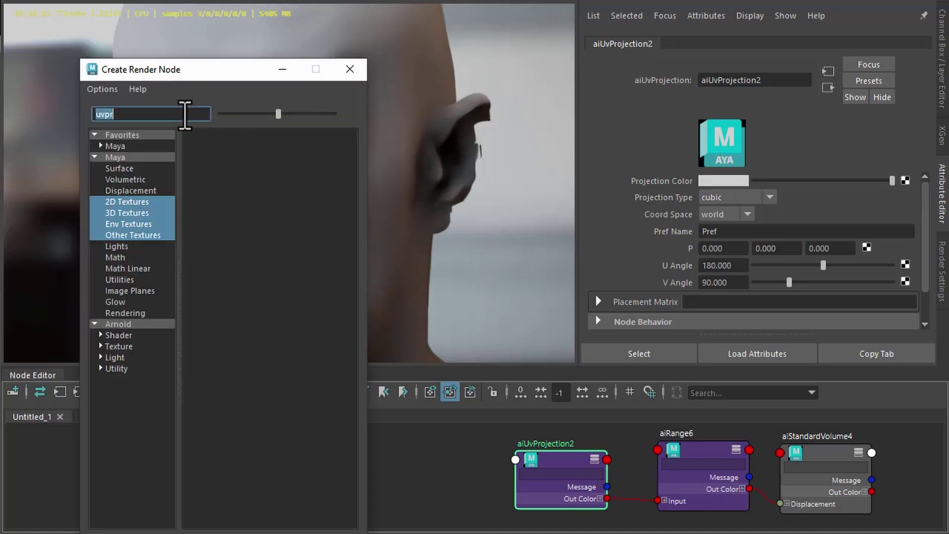
type("ramp")
left_click(134, 324)
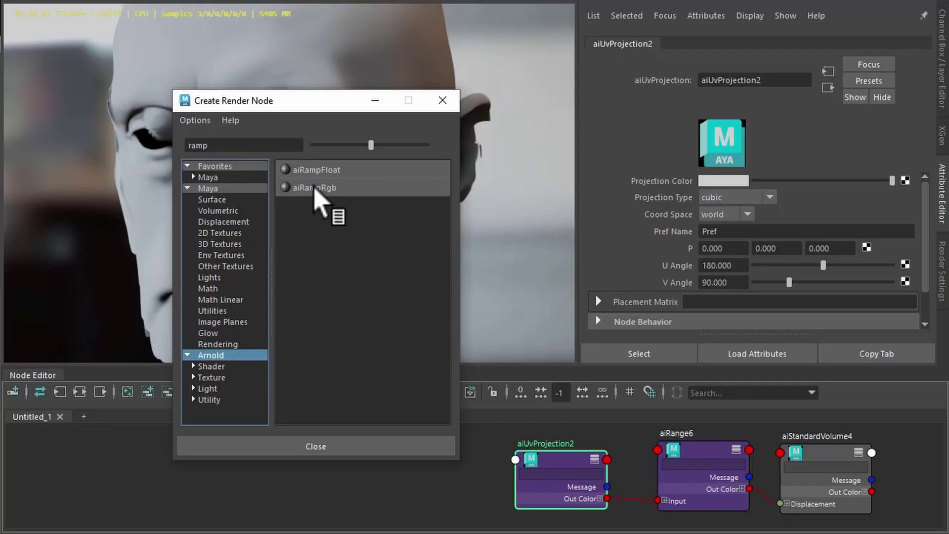
left_click(325, 189)
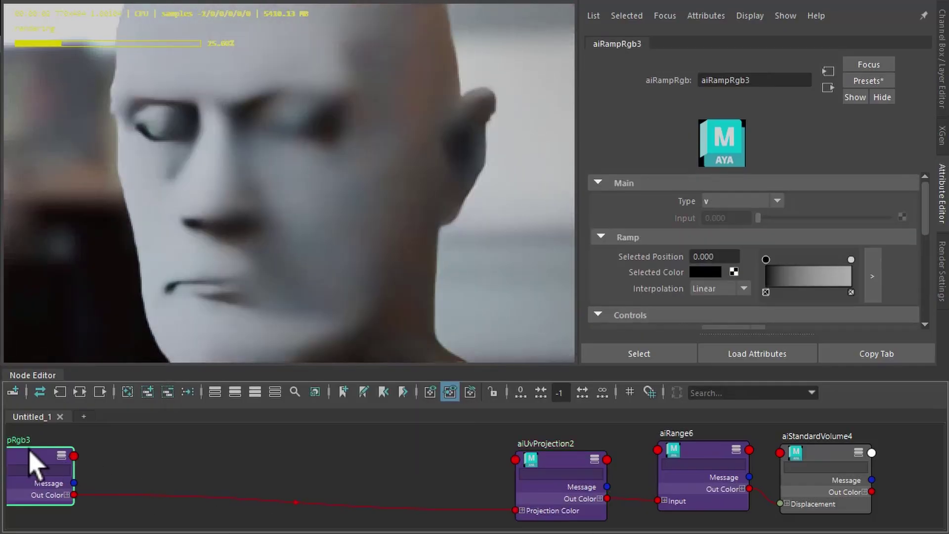
left_click_drag(27, 451, 388, 464)
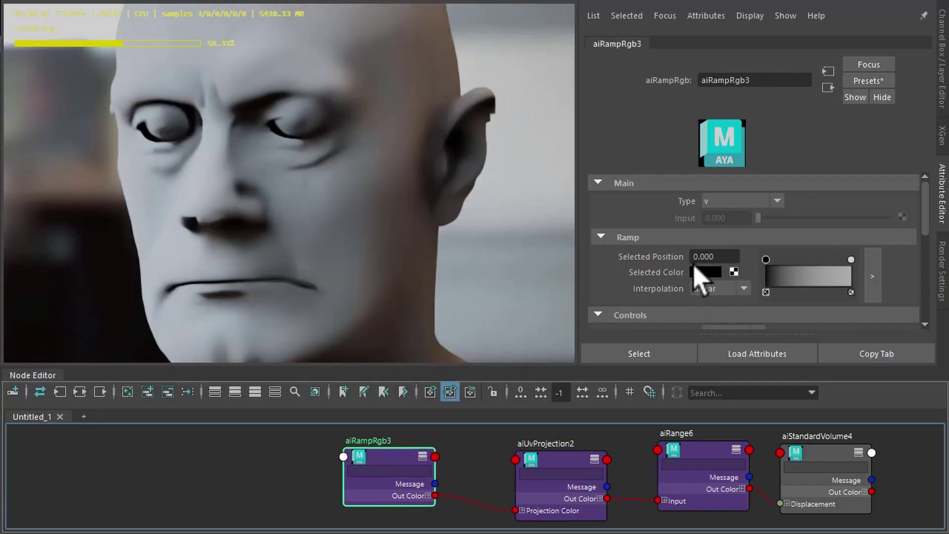
left_click(851, 260)
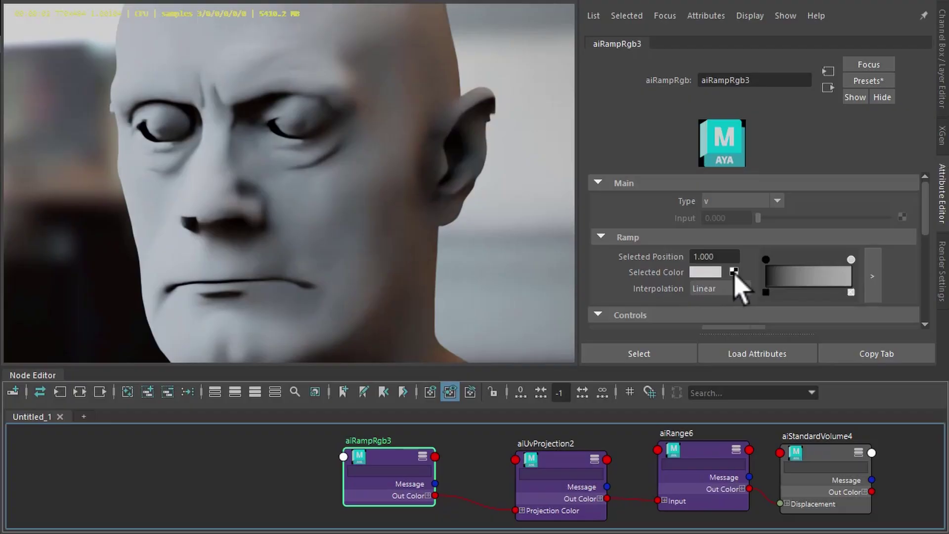
left_click(735, 271)
Step: Create an aiCellNoise2 node for the ramp colour and place it beside aiRampRgb3
double_click(180, 113)
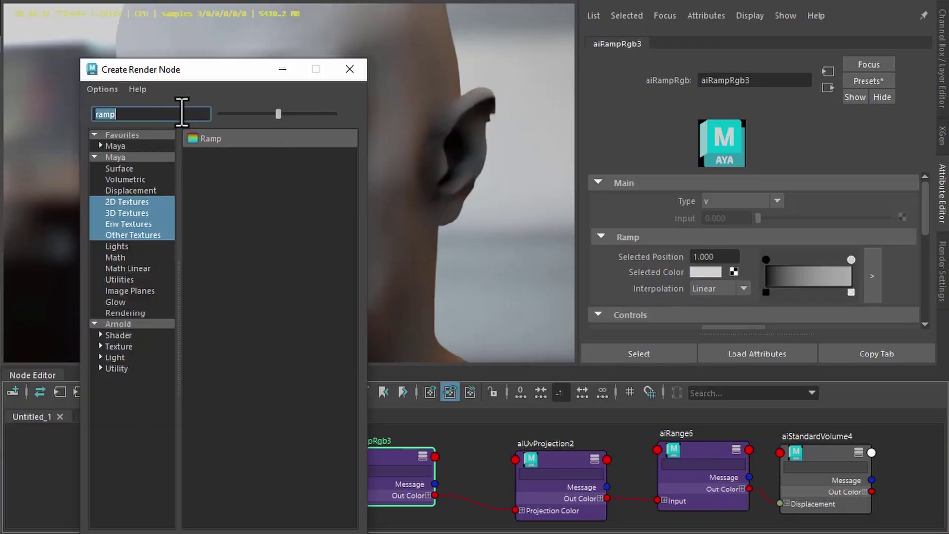
type("cell")
left_click(160, 324)
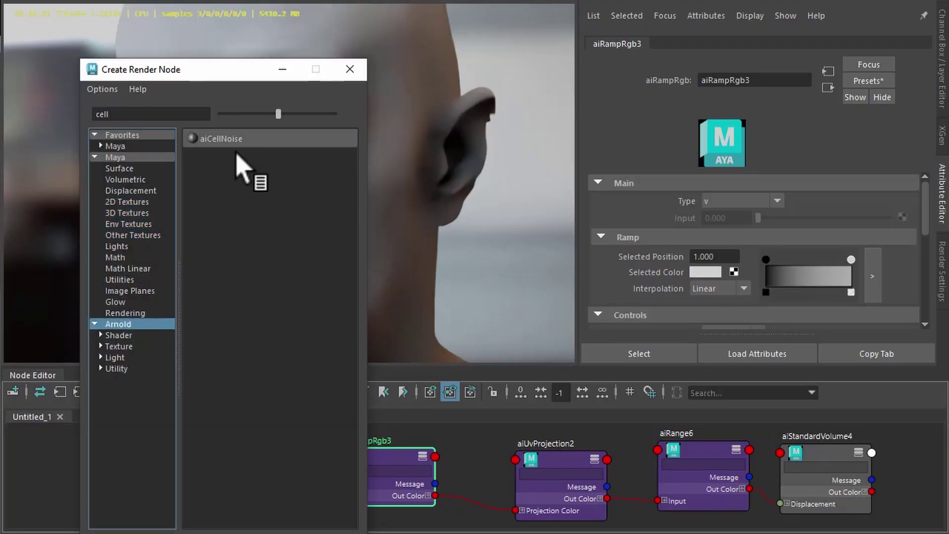
left_click(238, 148)
left_click(372, 452)
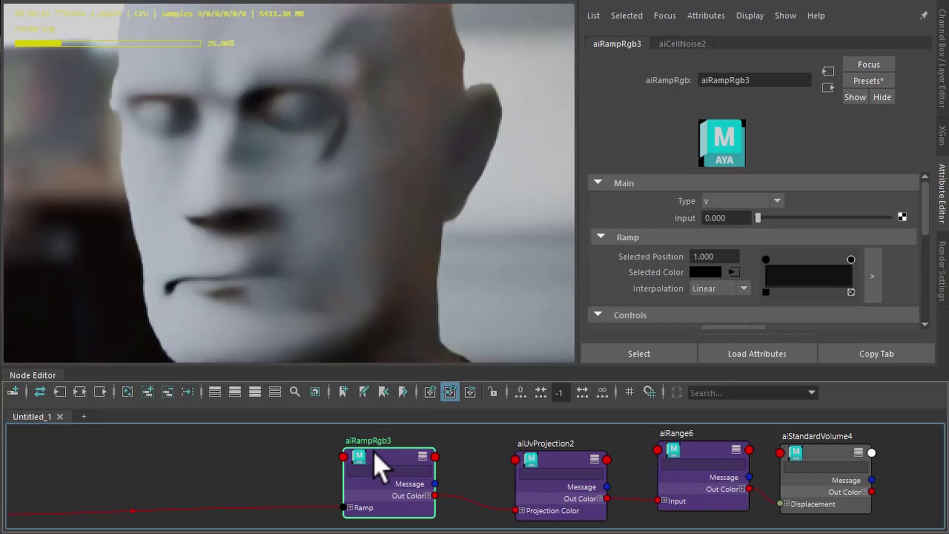
left_click(303, 468)
left_click(106, 469)
left_click_drag(106, 469, 486, 469)
left_click(468, 436)
middle_click_drag(468, 436, 152, 454, "alt")
Step: Set aiCellNoise2 to the cell1 pattern with Scale 2, 0.5, 0.5
left_click(116, 467)
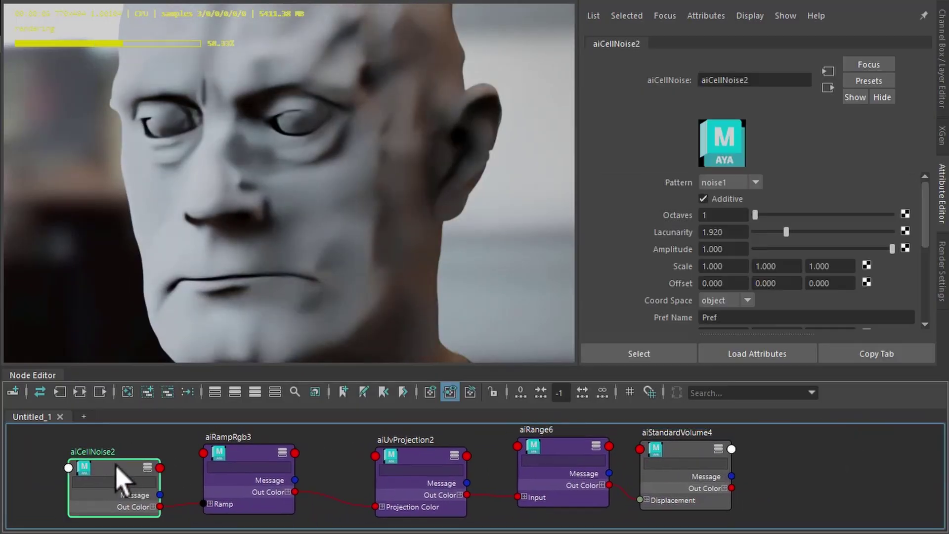
left_click(731, 183)
left_click(708, 229)
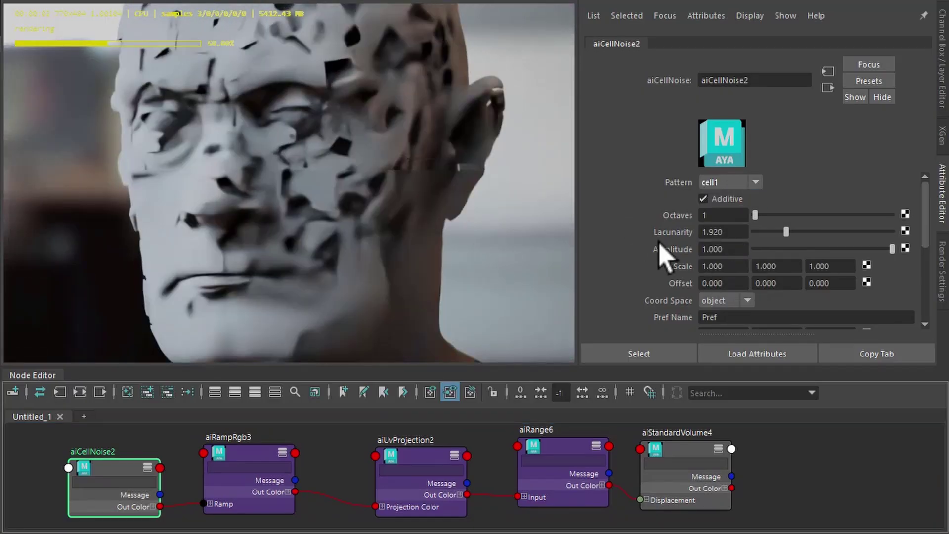
scroll(692, 275, "down", 5)
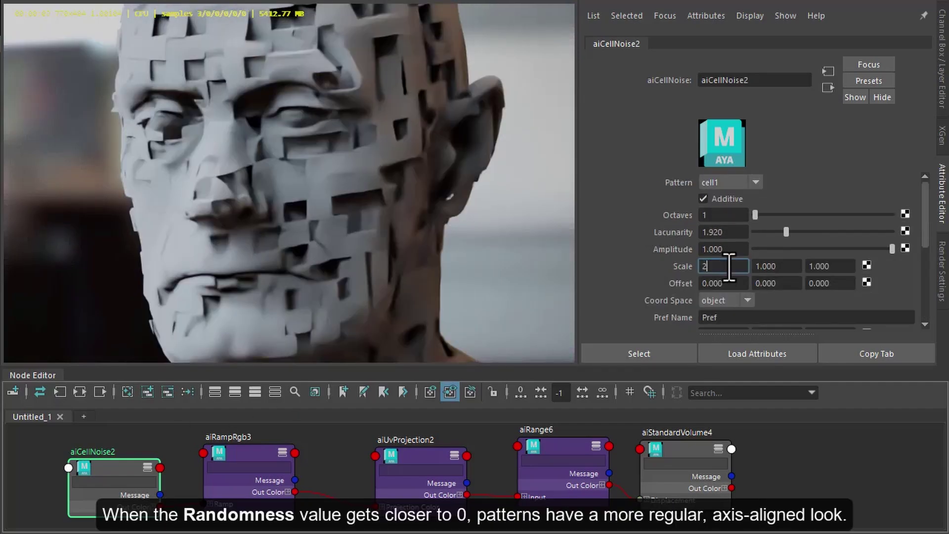
key("Tab")
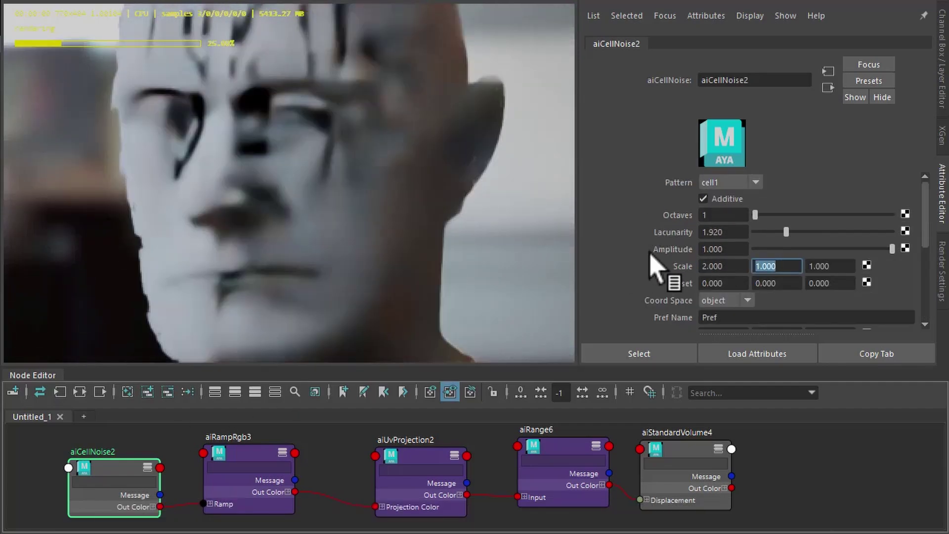
type("0.5")
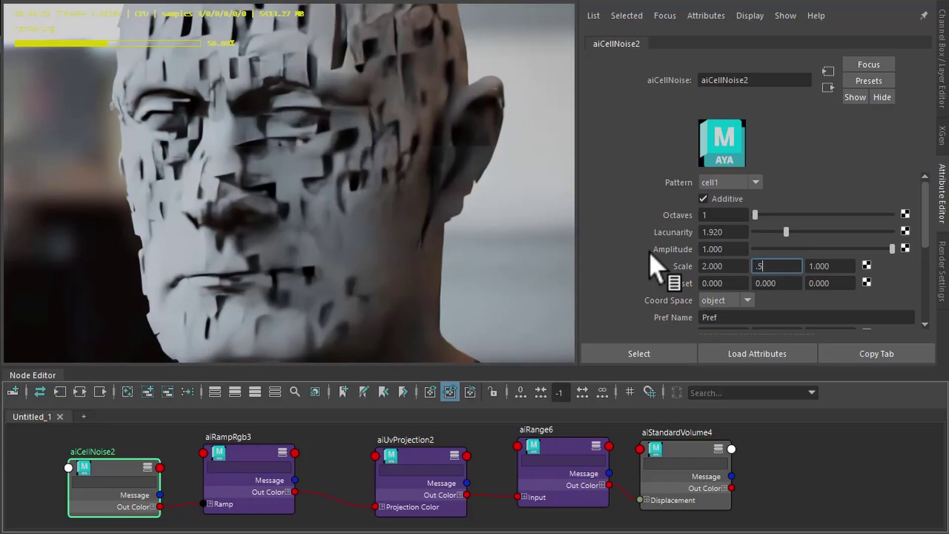
key("Tab")
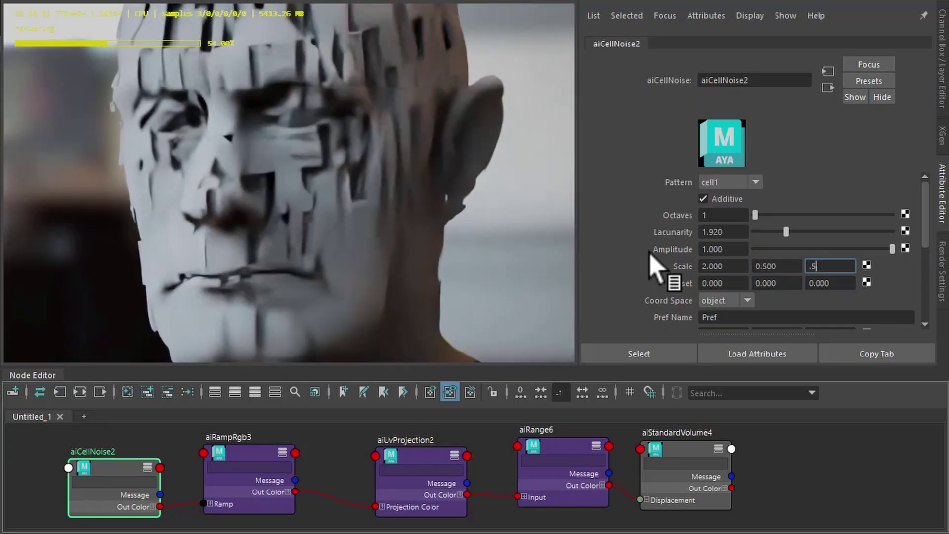
type(".5")
key("Return")
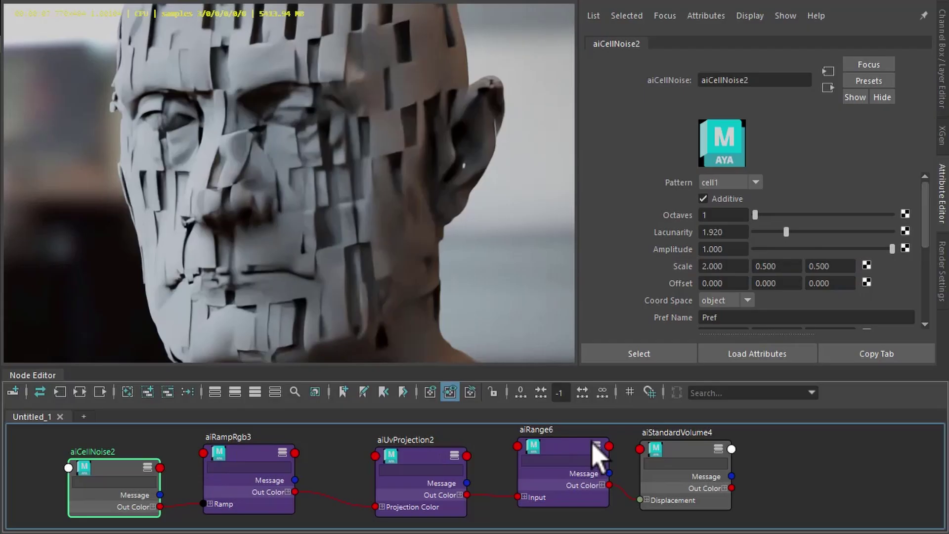
Step: Set aiRange6's Output Max to 100
left_click(551, 444)
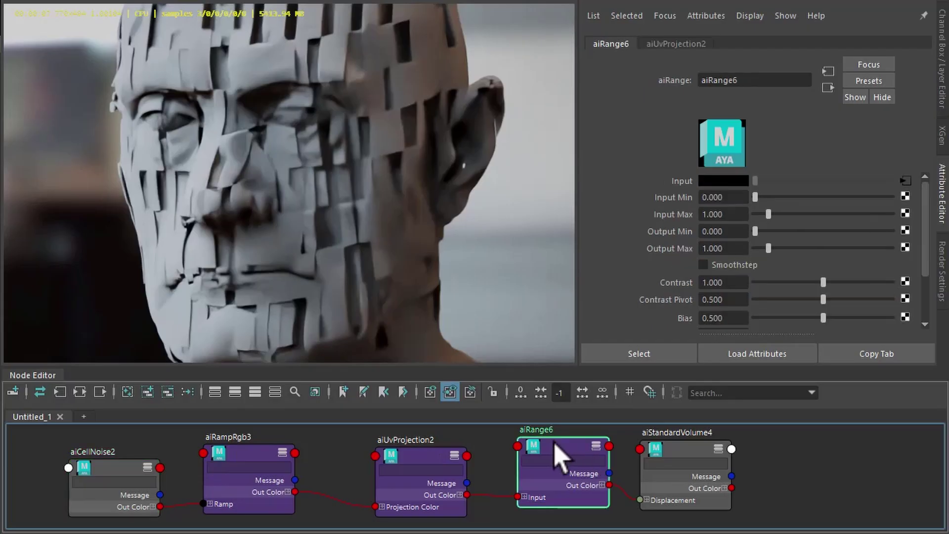
left_click(731, 249)
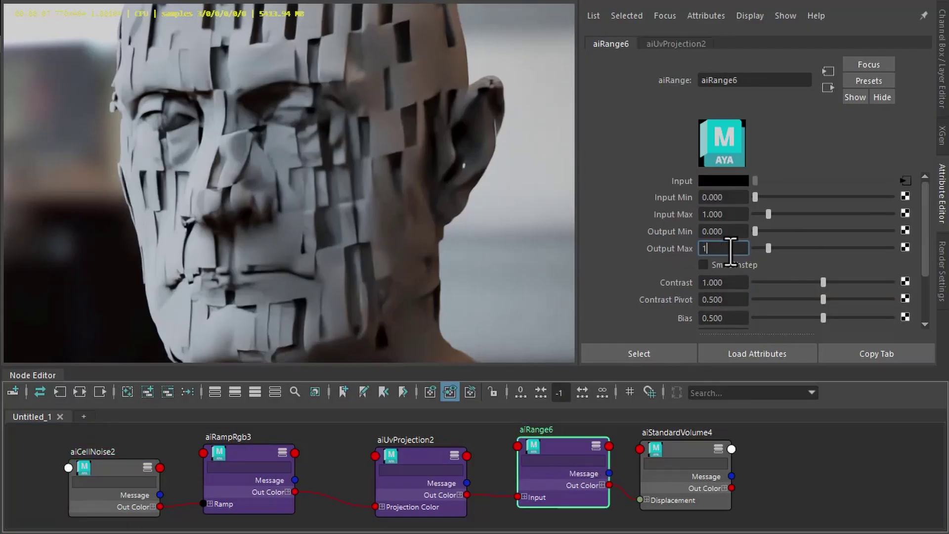
type("100")
key("Tab")
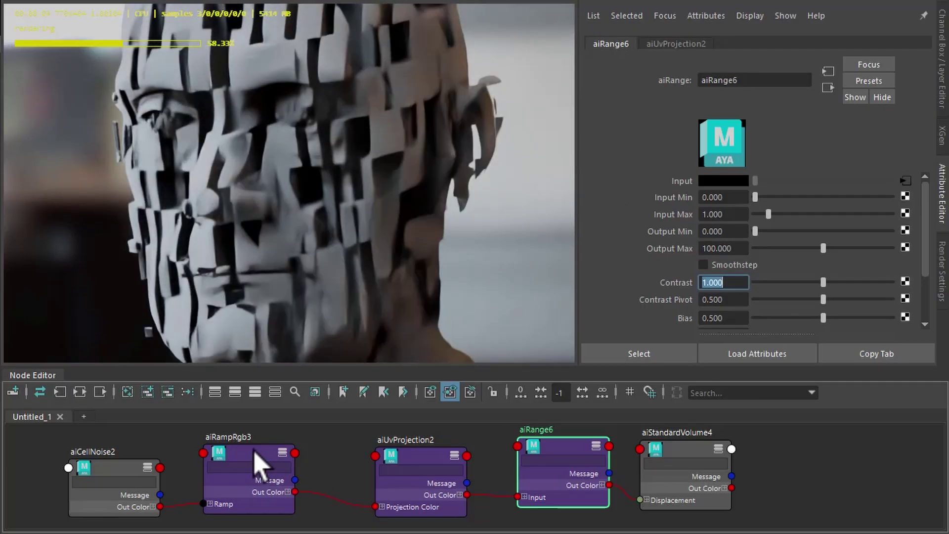
Step: Move aiRampRgb3's marker to about 0.557 and set its interpolation to Smooth
left_click_drag(257, 464, 276, 459)
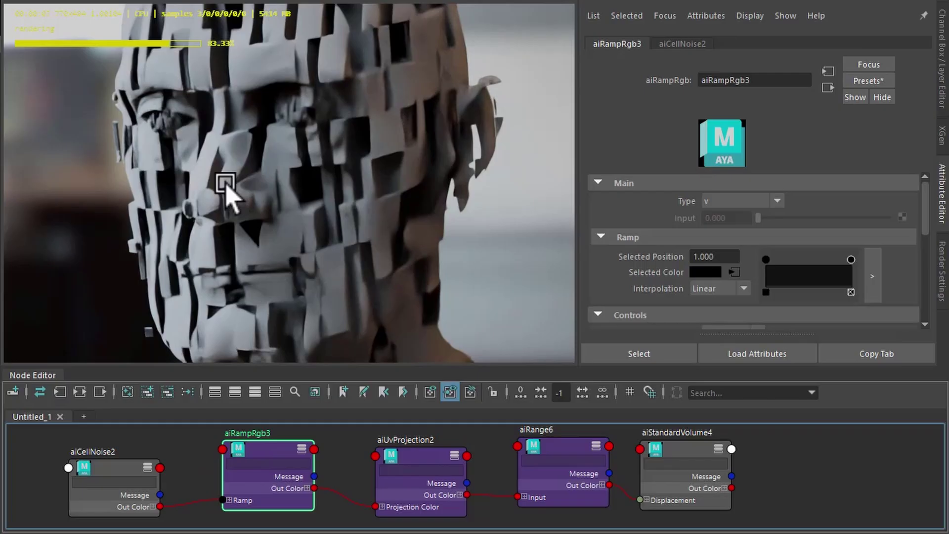
left_click_drag(765, 260, 813, 261)
middle_click_drag(774, 258, 670, 277)
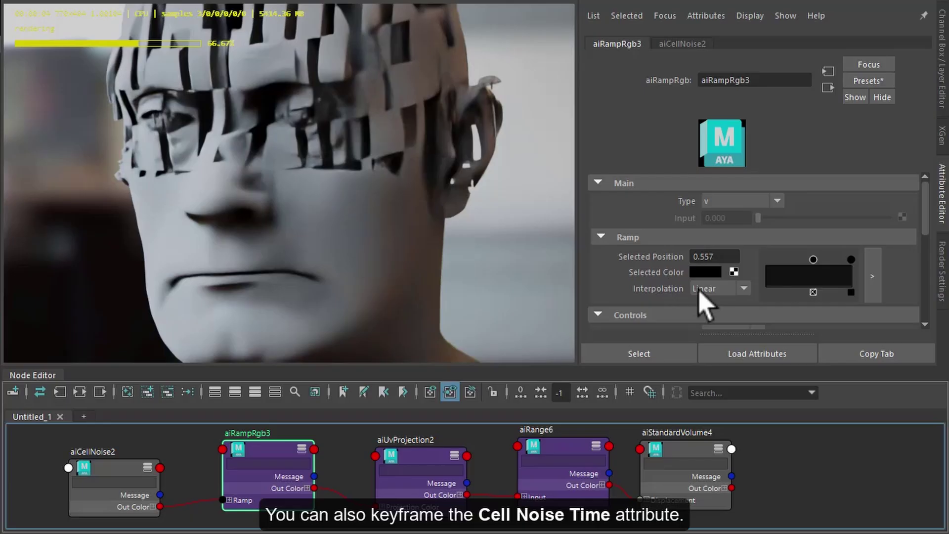
left_click(707, 289)
left_click(715, 332)
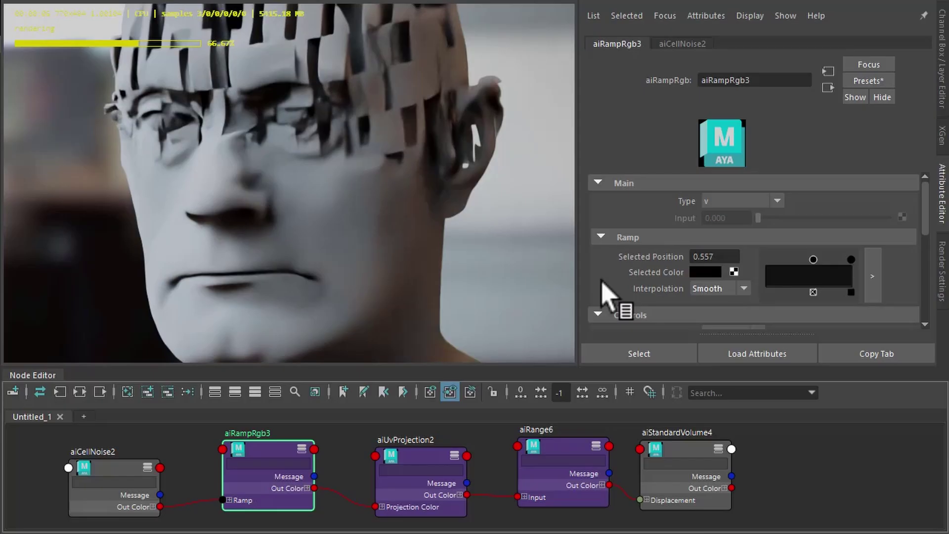
left_click(488, 433)
left_click(942, 271)
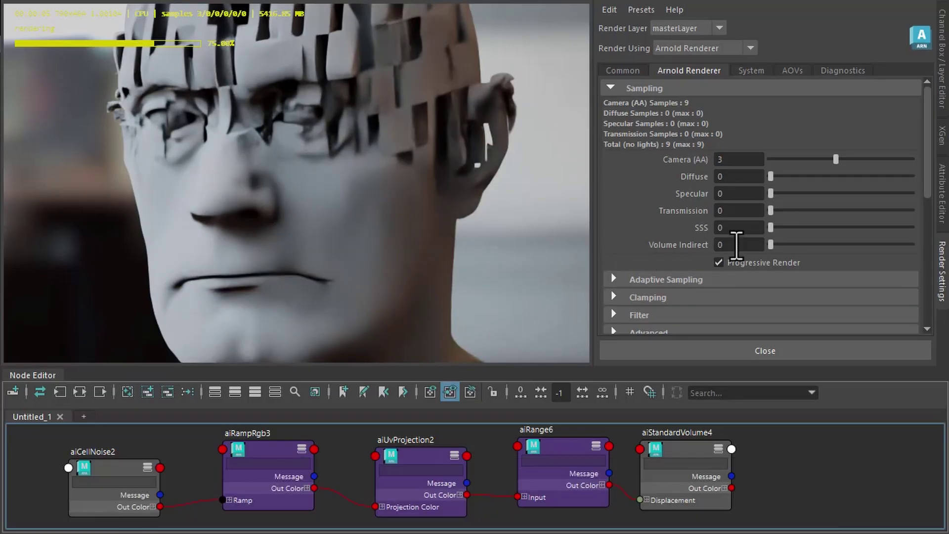
Step: Set Arnold sampling Volume Indirect to 4 and expand the Ray Depth settings
left_click(736, 245)
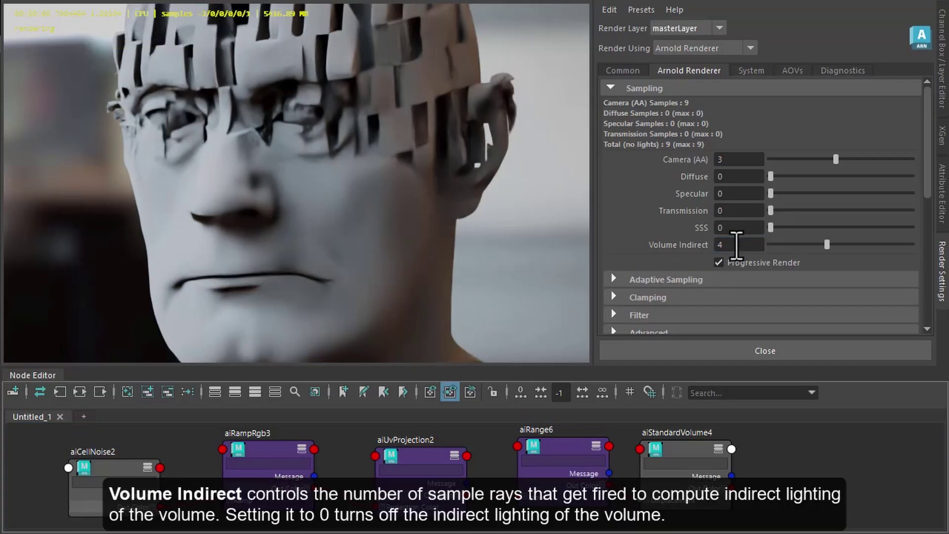
key("Return")
scroll(621, 215, "down", 5)
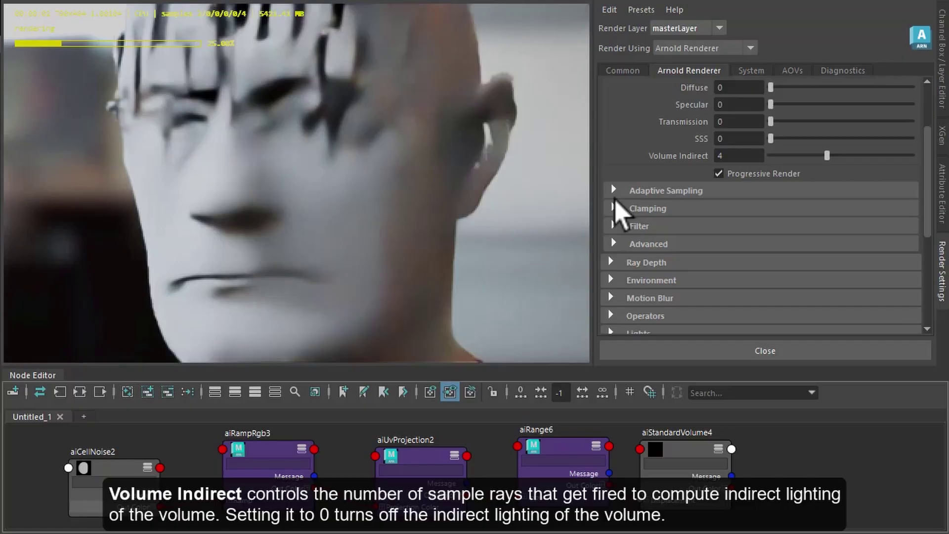
left_click(624, 218)
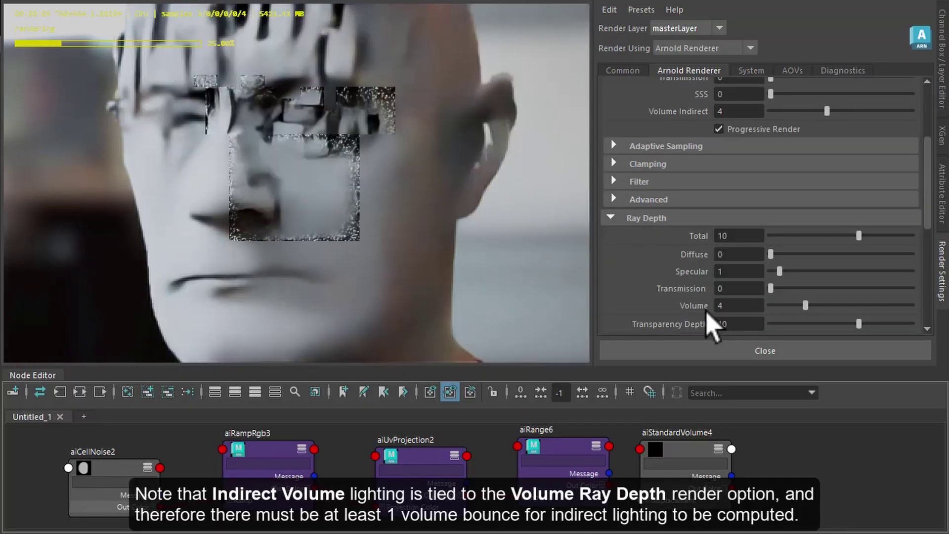
scroll(660, 310, "up", 4)
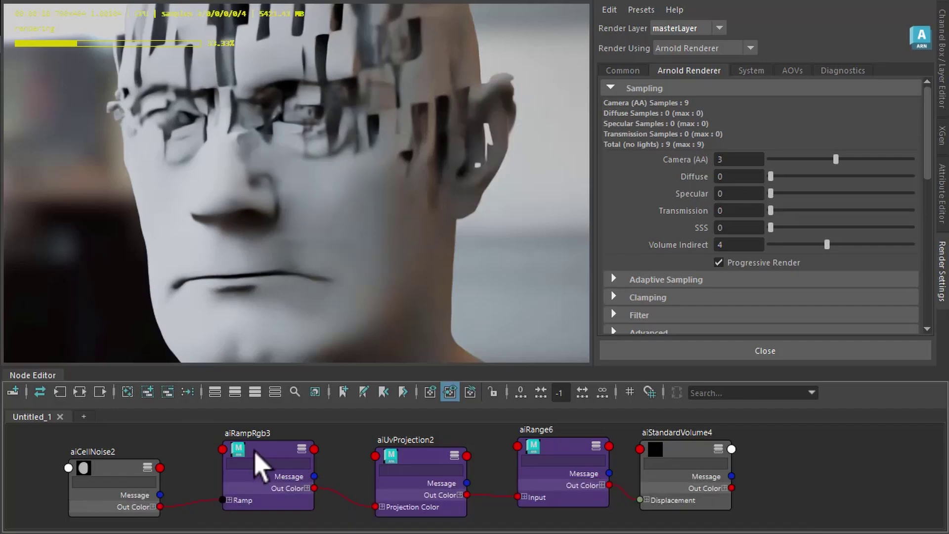
Step: Slide aiRampRgb3's ramp marker down to 0.130
left_click(262, 450)
double_click(262, 450)
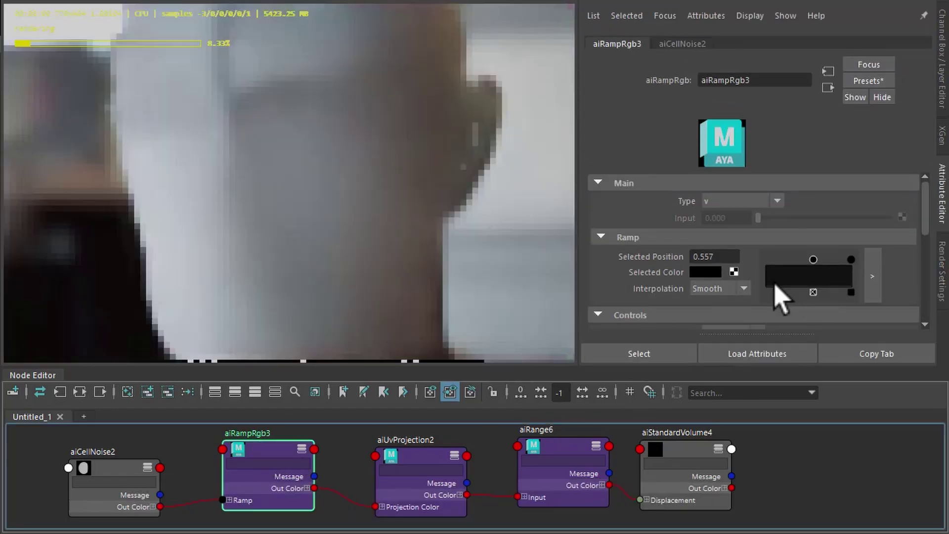
left_click_drag(807, 259, 778, 262)
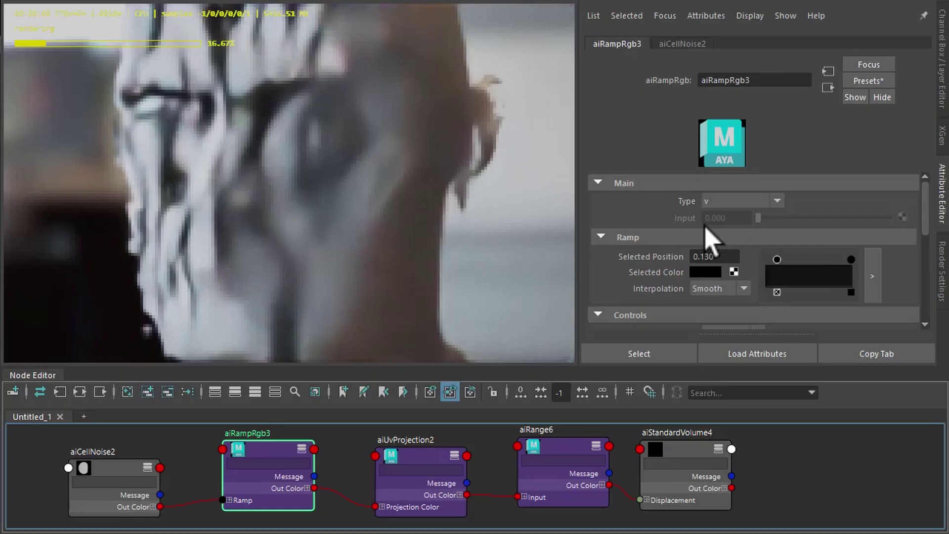